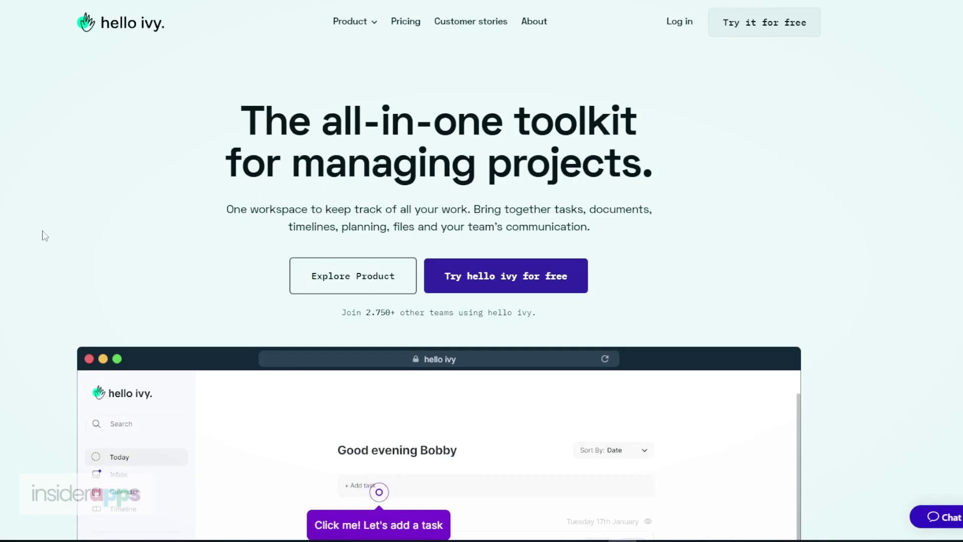
scroll(44, 235, "down", 1)
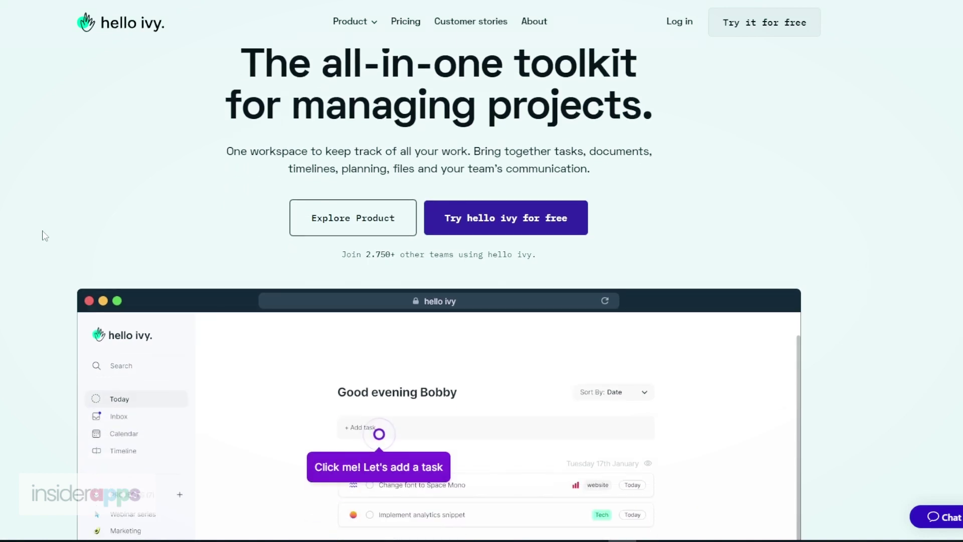
scroll(44, 236, "down", 1)
scroll(44, 235, "down", 1)
scroll(44, 236, "down", 2)
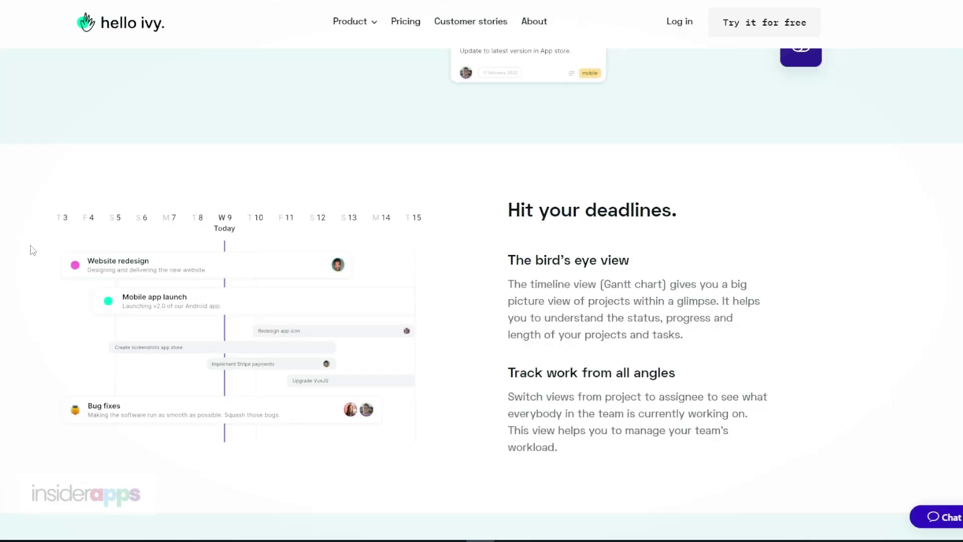
scroll(32, 251, "down", 1)
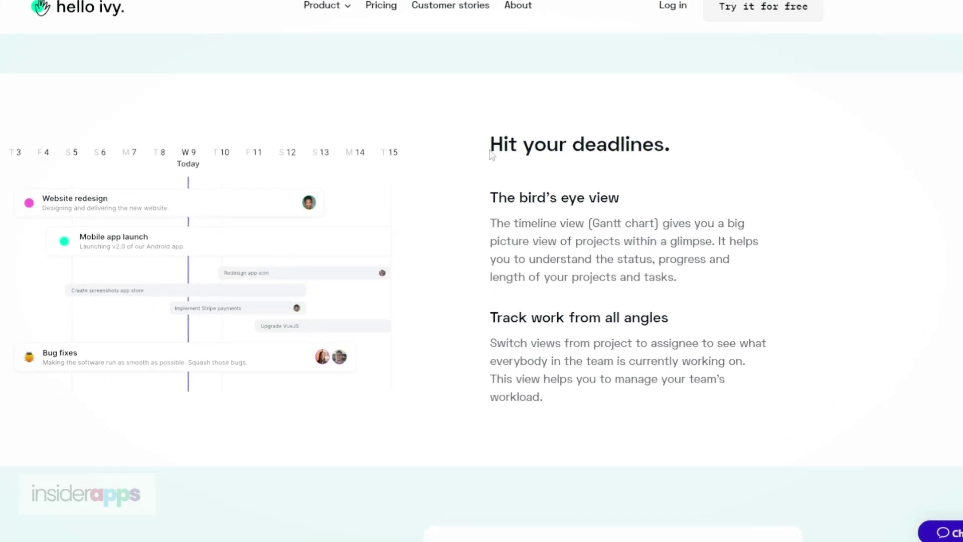
Highlight the 'Hit your deadlines' heading and its bird's eye view subheading.
left_click_drag(506, 153, 677, 154)
left_click_drag(527, 156, 428, 157)
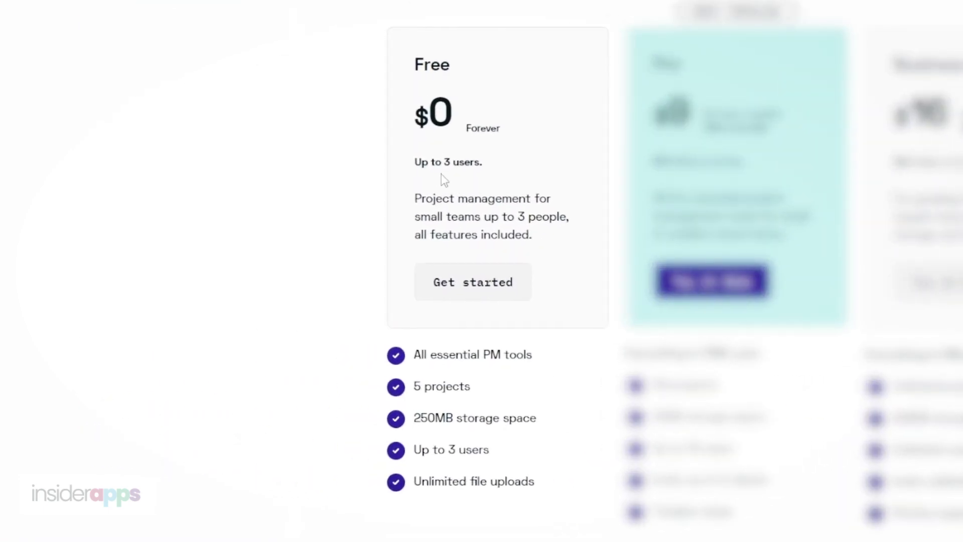
Highlight the Free plan's 3-user limit, Pro's 20GB and Business's 500GB storage.
left_click_drag(412, 165, 483, 162)
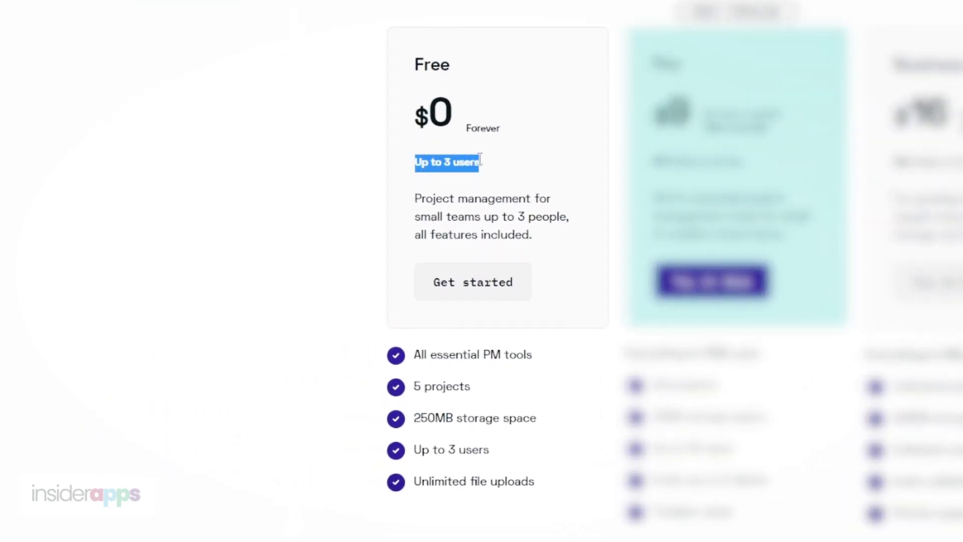
left_click(496, 167)
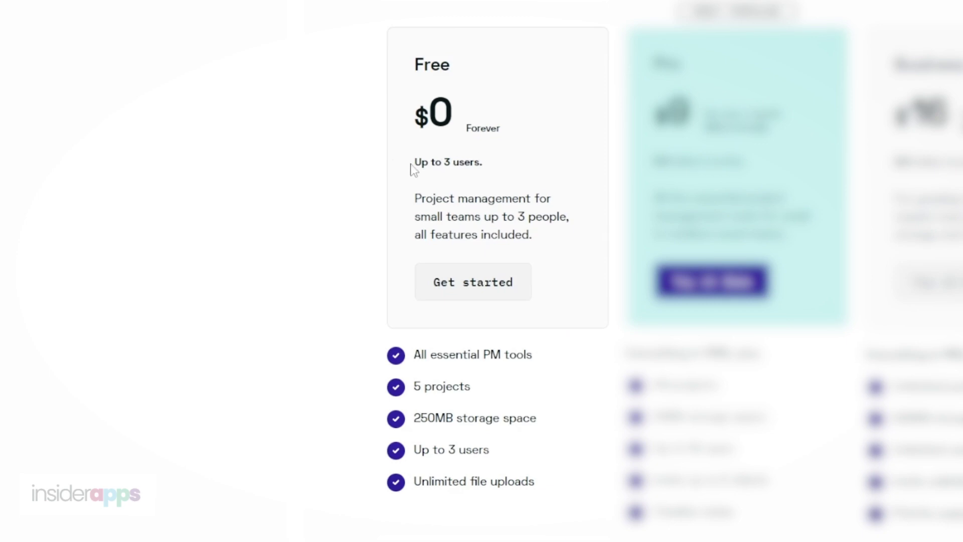
left_click_drag(411, 170, 483, 166)
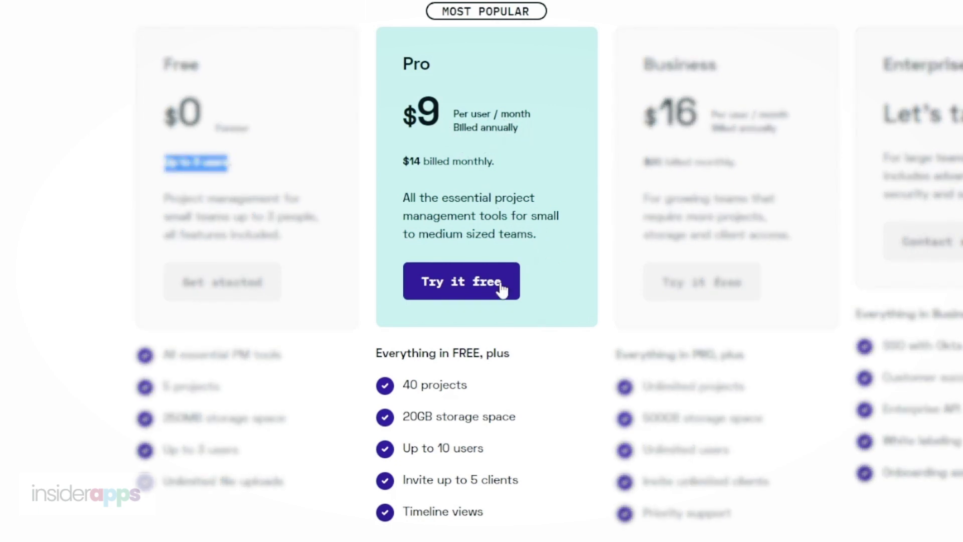
left_click_drag(405, 414, 441, 412)
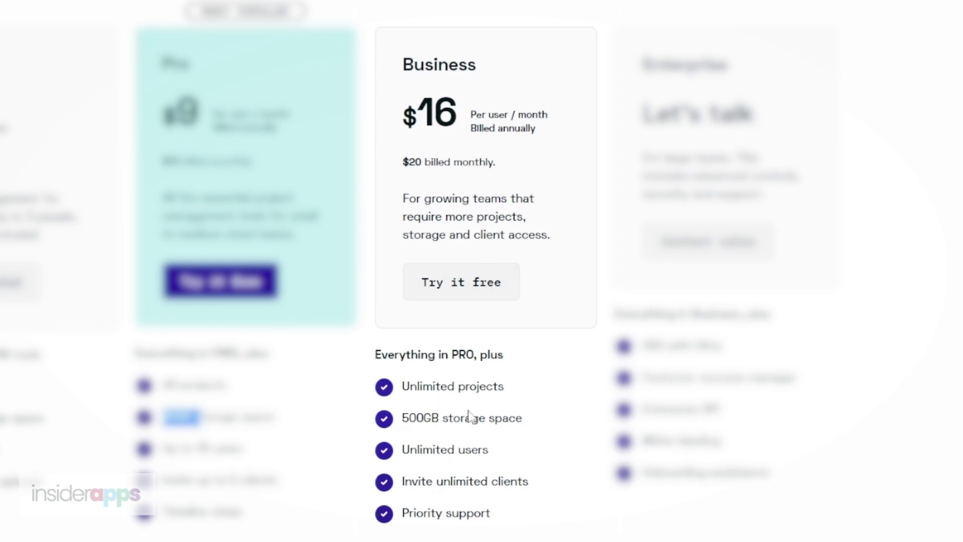
left_click_drag(401, 418, 512, 419)
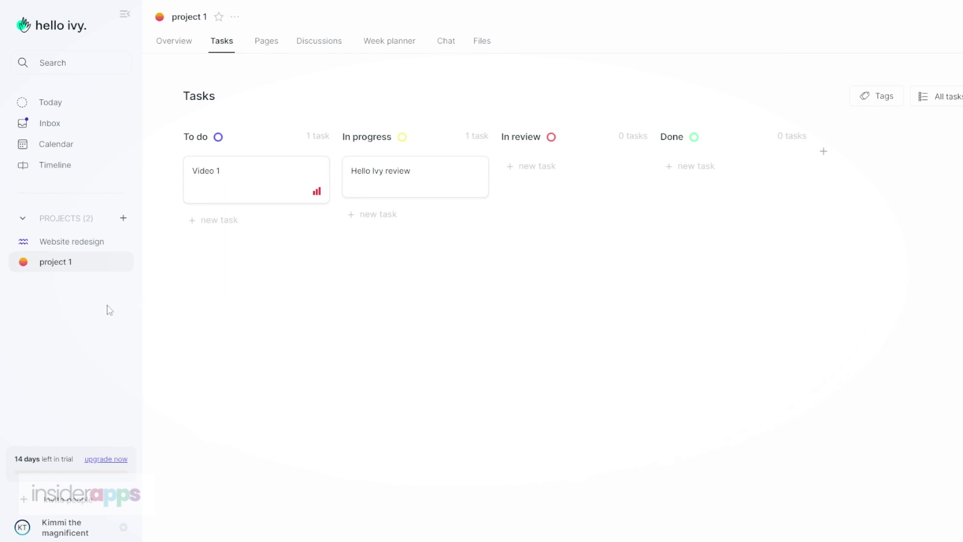
left_click(24, 263)
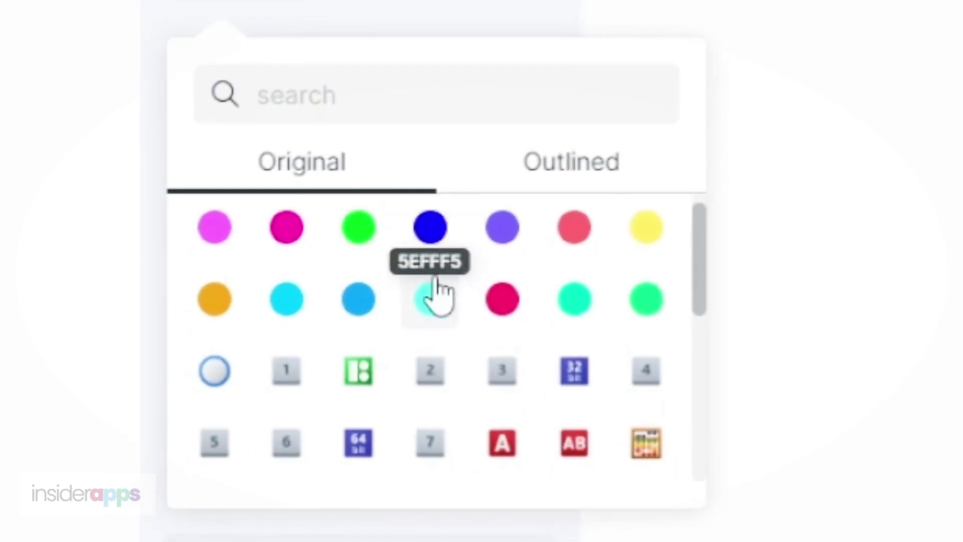
scroll(440, 294, "down", 5)
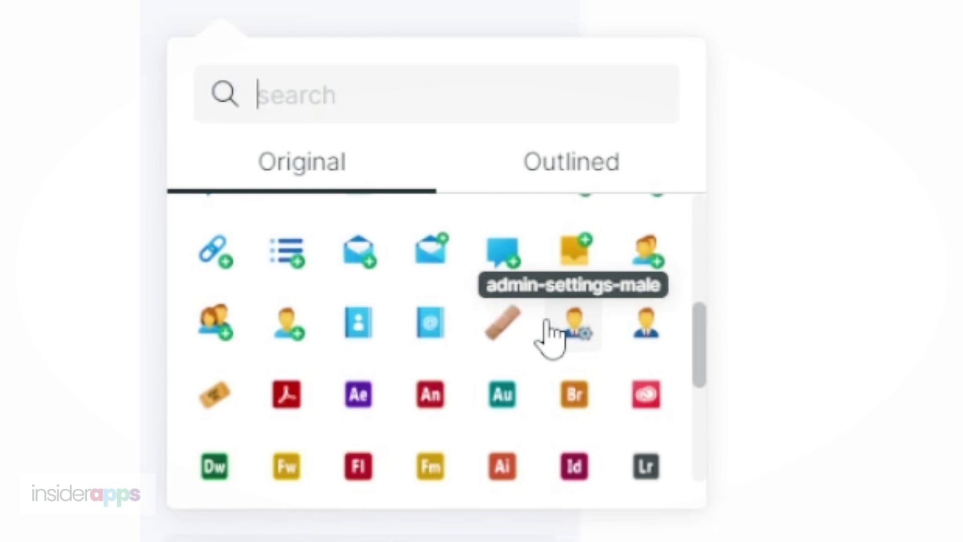
scroll(555, 342, "down", 3)
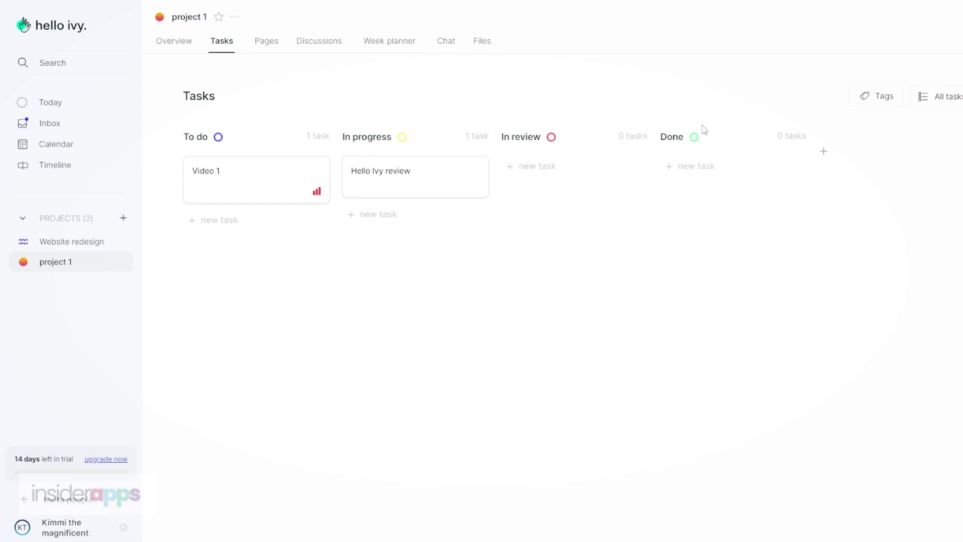
Open the Video 1 task card, close it, then reopen its details.
left_click(260, 183)
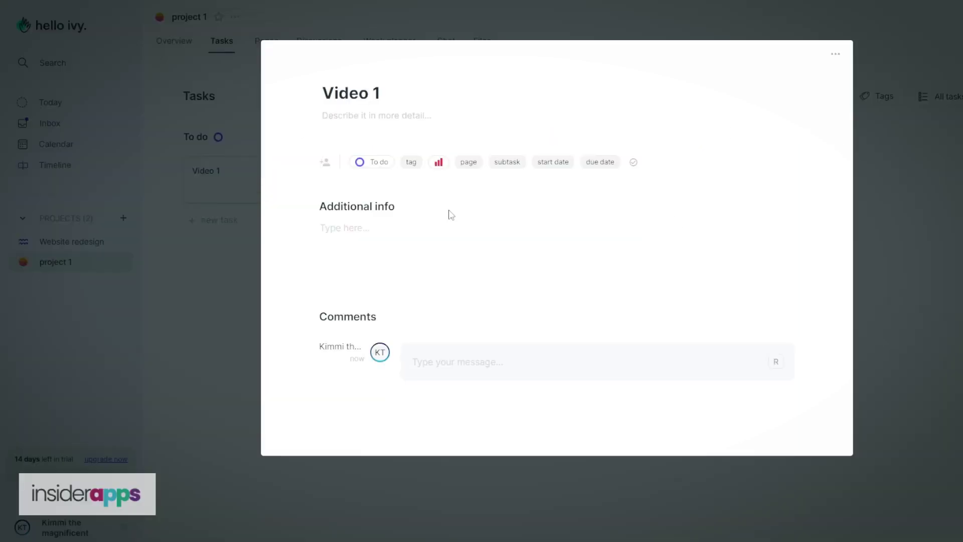
left_click(213, 270)
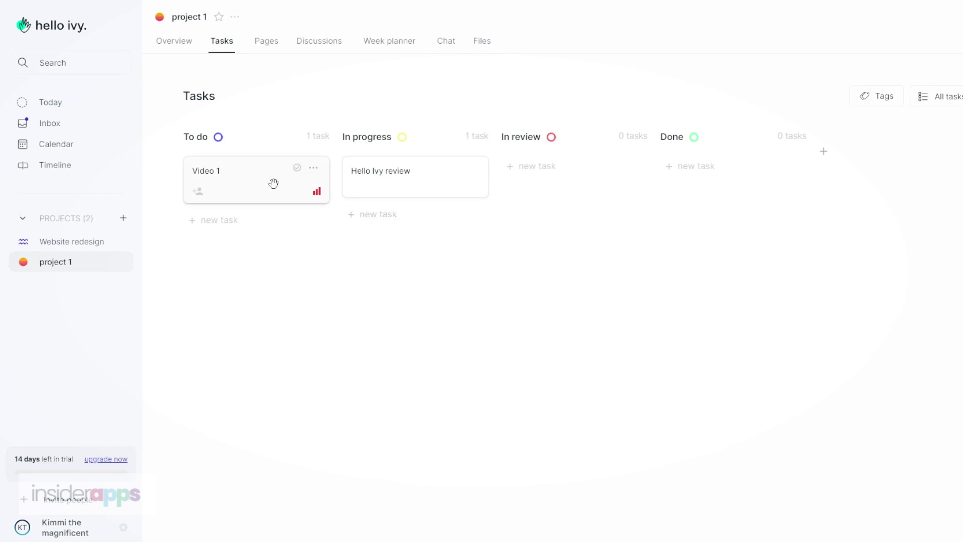
mouse_move(257, 180)
left_click(265, 171)
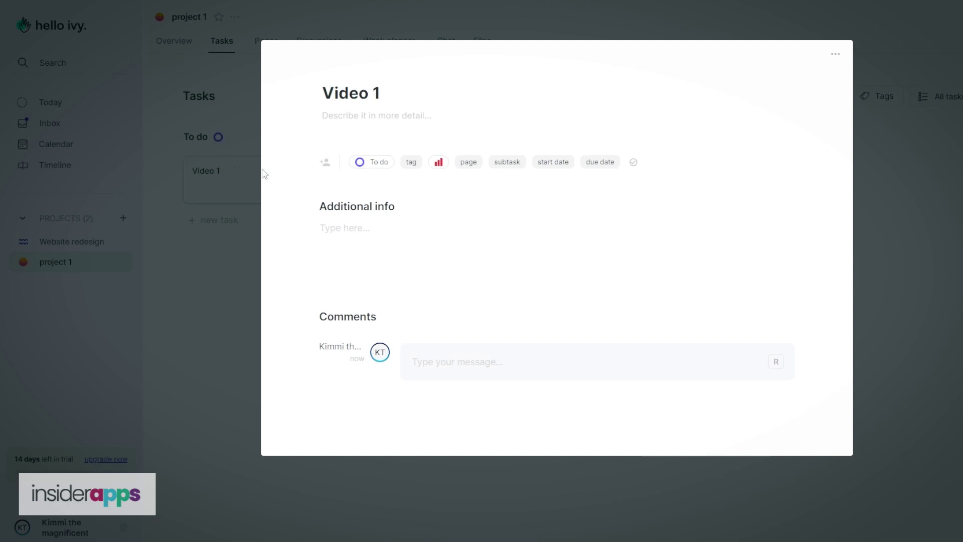
Post a comment asking if Video 1 will be done soon; type and erase Danish and Arabic text.
left_click(527, 361)
type("hey we are we getting this done soon")
key("Return")
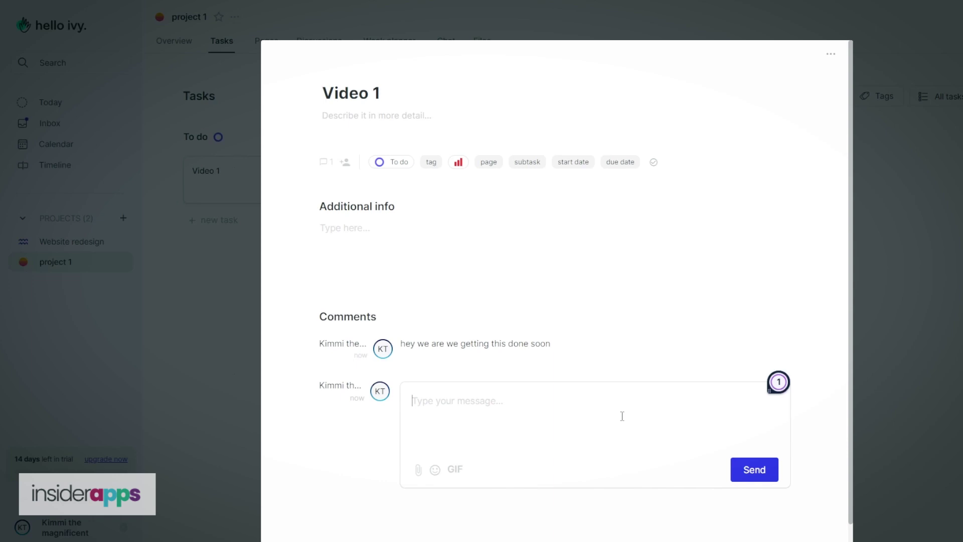
type("læøøæ")
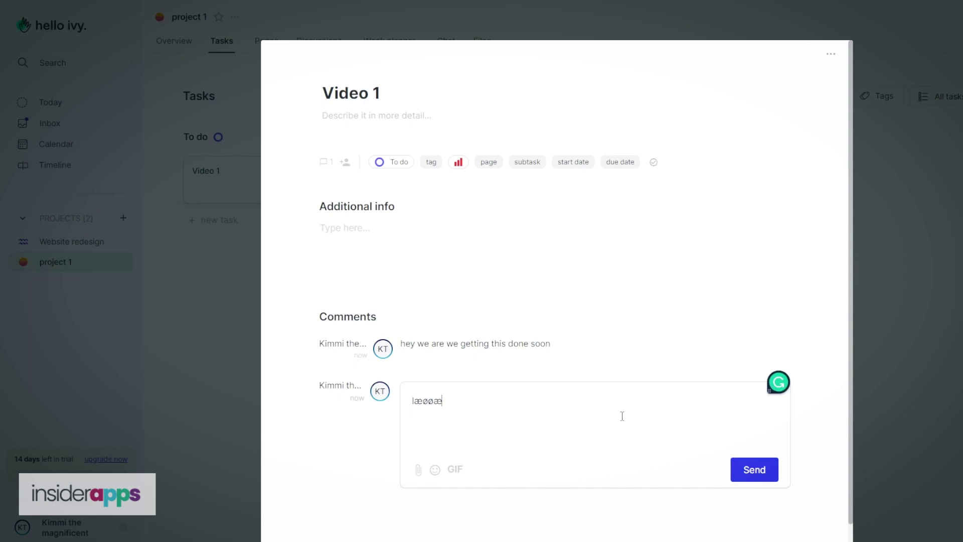
key("BackSpace")
key("BackSpace")
key("BackSpace")
key("BackSpace")
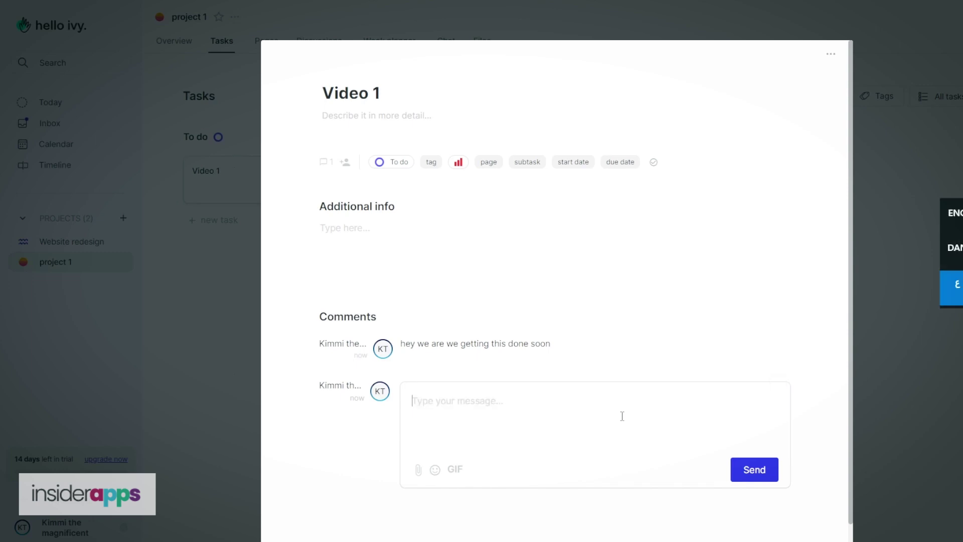
type("ميط")
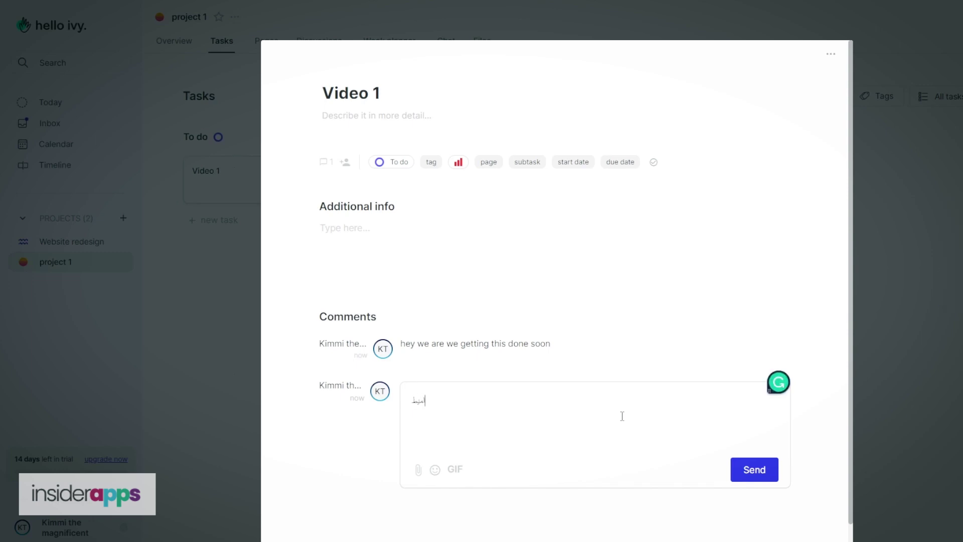
type("ين")
key("BackSpace")
key("BackSpace")
key("BackSpace")
key("BackSpace")
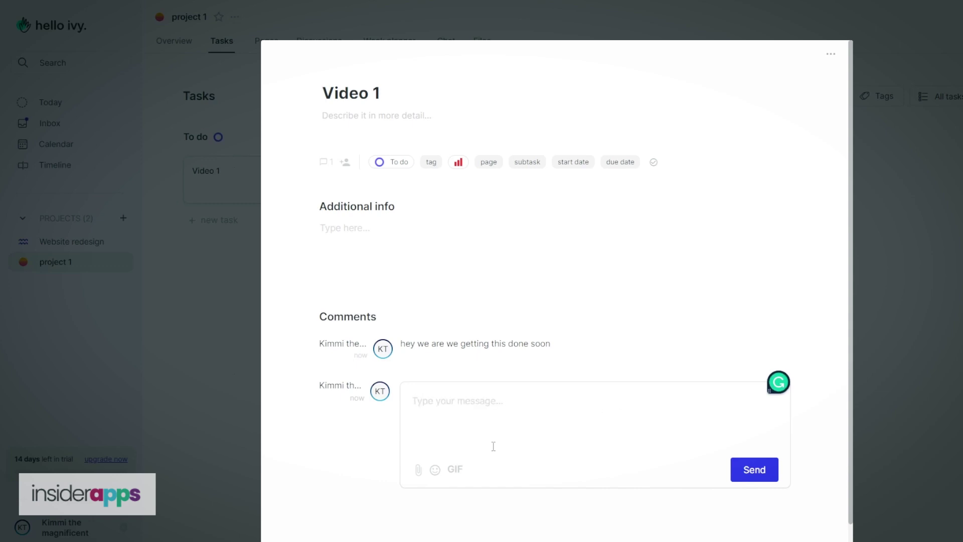